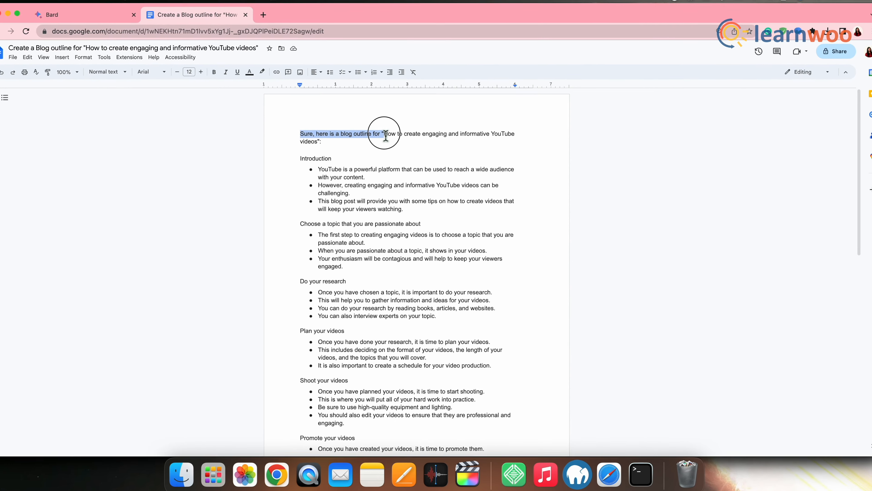
Step: Trim the opening line to the title "How to create engaging and informative YouTube videos" and add blank lines below it
key("BackSpace")
left_click_drag(450, 134, 458, 134)
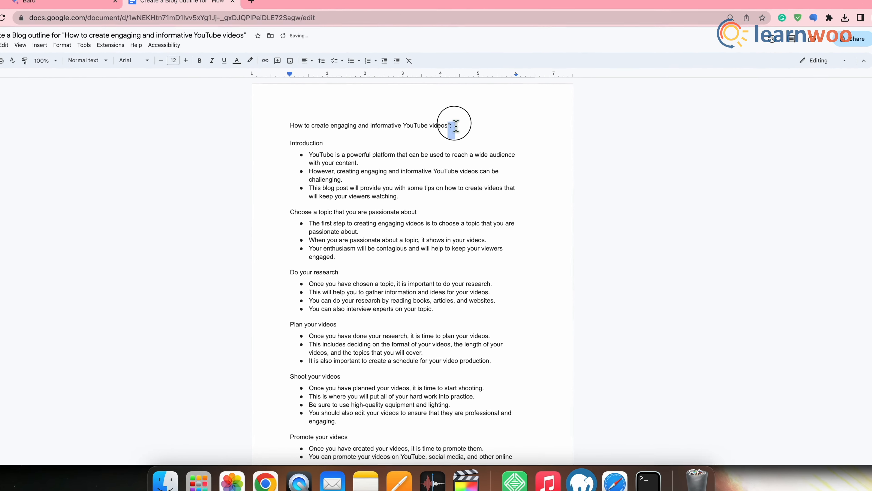
key("BackSpace")
key("Return")
key("Return")
Step: Make the blog title bold and centre it on the page
left_click_drag(279, 116, 460, 119)
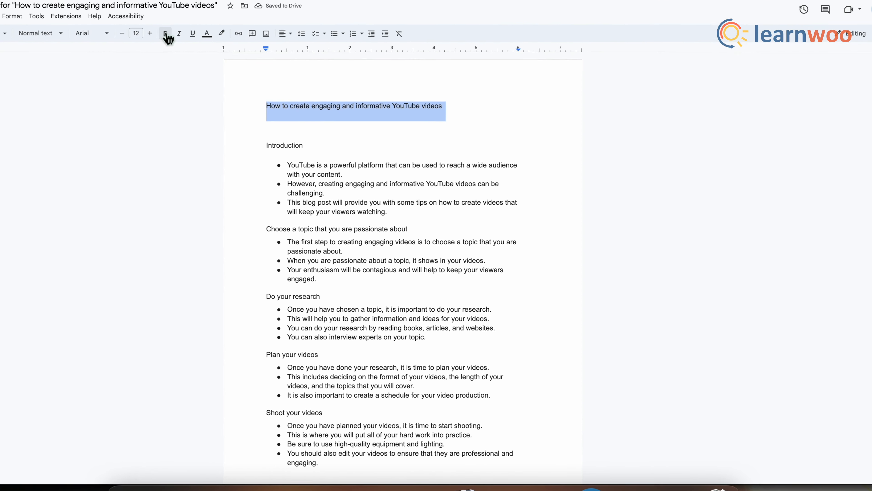
left_click(166, 33)
left_click(284, 33)
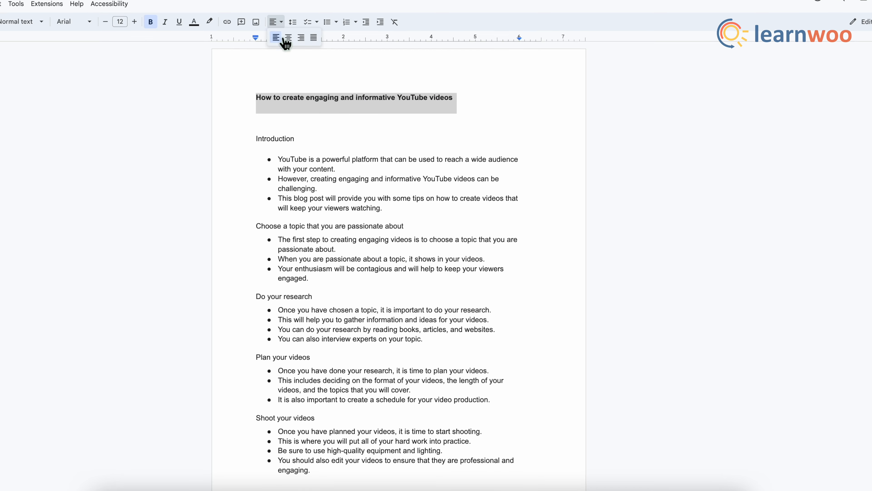
left_click(288, 37)
Step: Reword four section headings as "Choose the right topic", "Research! Research! Research!", "Make a Plan for your videos" and "Shooting & things to keep in mind"
left_click(289, 226)
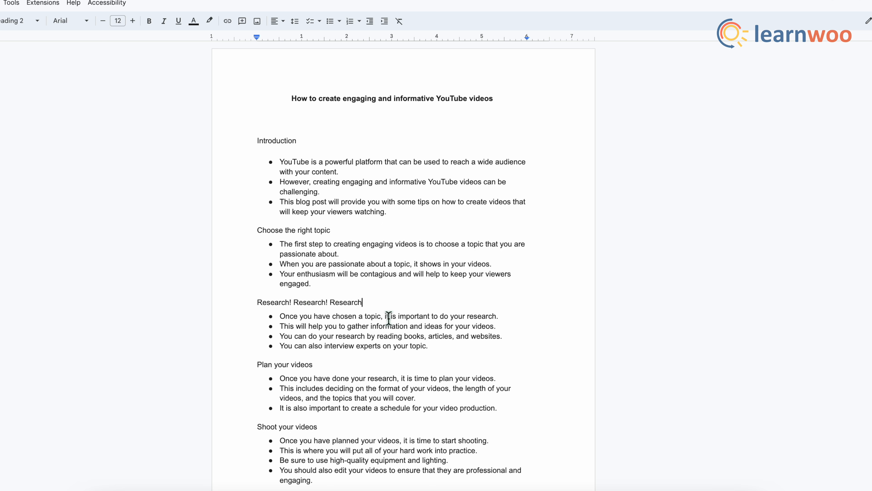
scroll(388, 350, "down", 6)
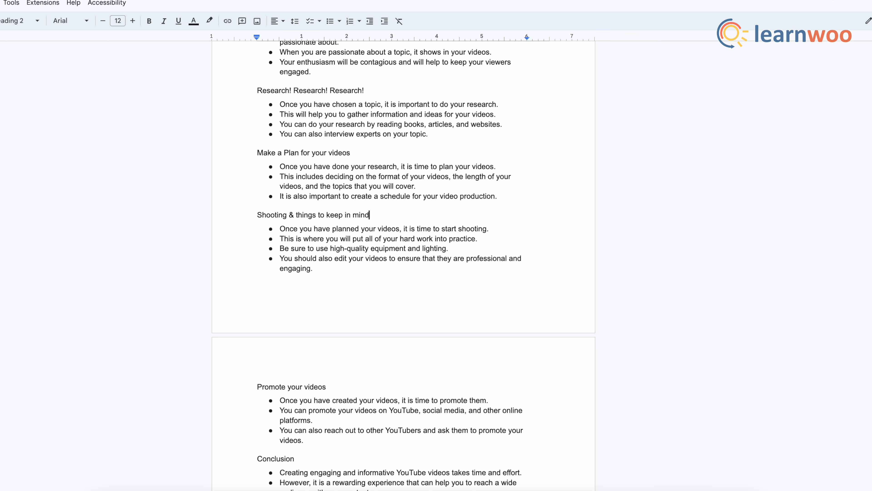
Step: Reword the "Promote your videos" heading as "Choose right Platform to promote your videos"
scroll(338, 428, "down", 4)
left_click(258, 241)
type("Choose the right topic")
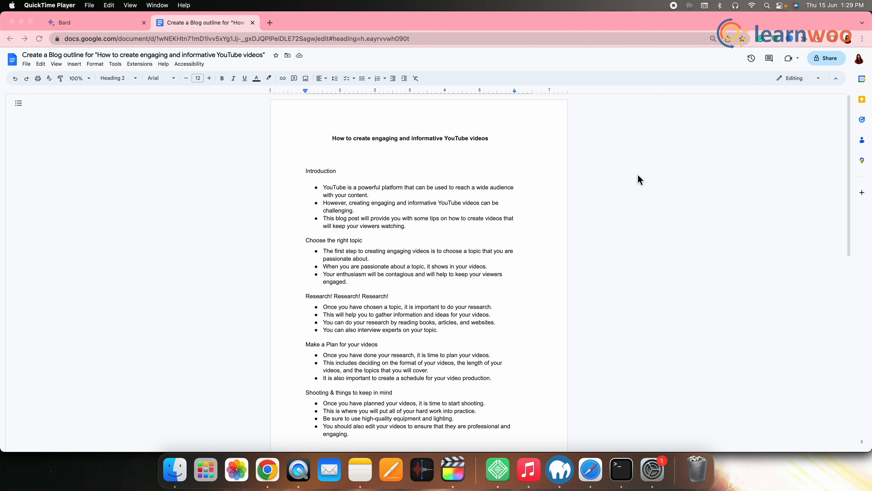
Step: Copy the revised outline, switch to Bard and submit the prompt "Create blog content as per the blog outline" followed by the outline in quotation marks
left_click(330, 141)
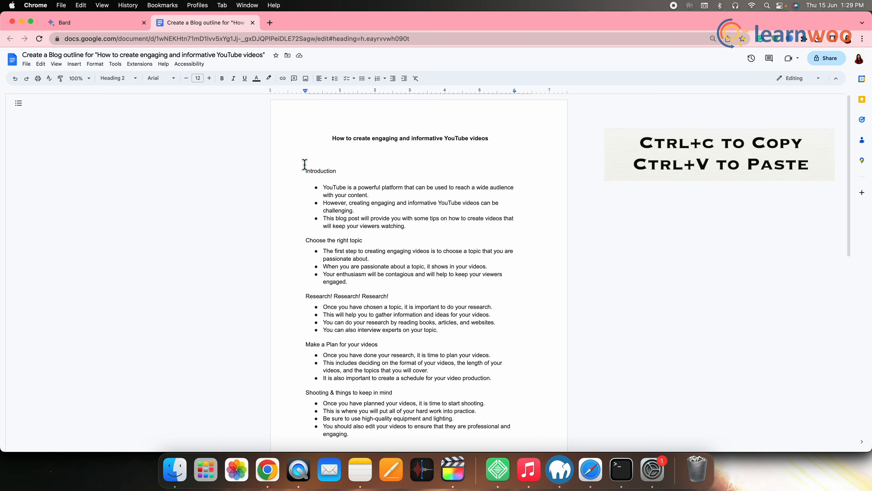
left_click_drag(333, 195, 402, 472)
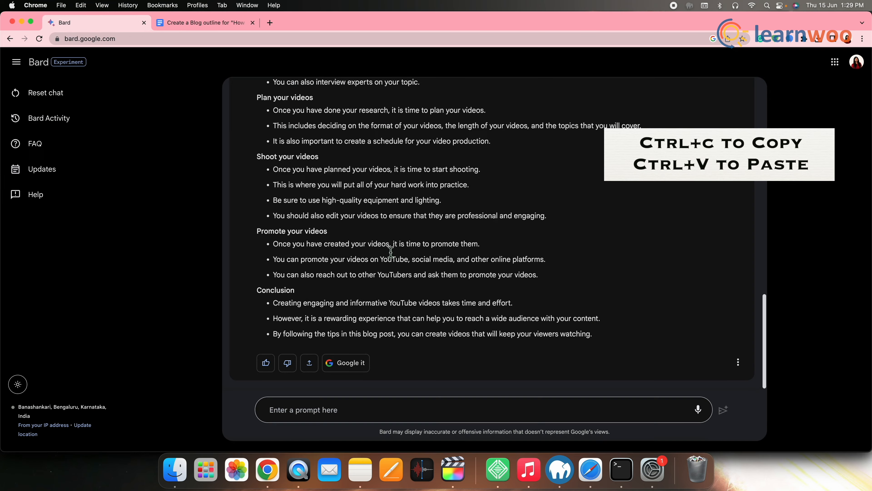
left_click(284, 412)
type("Create blog conte")
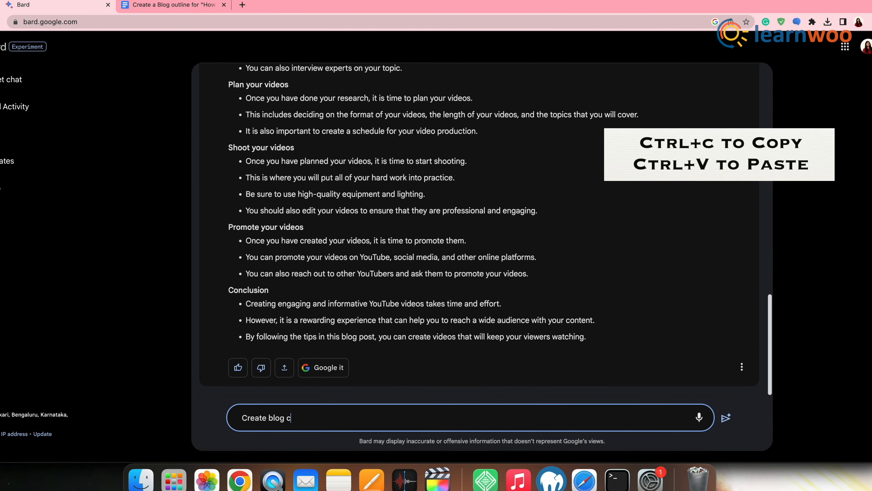
type("nt as per the")
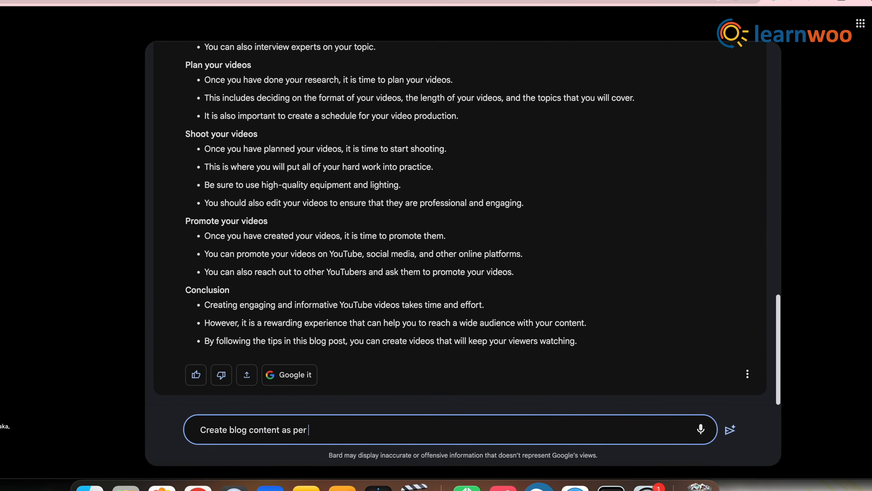
type(" blog outlin")
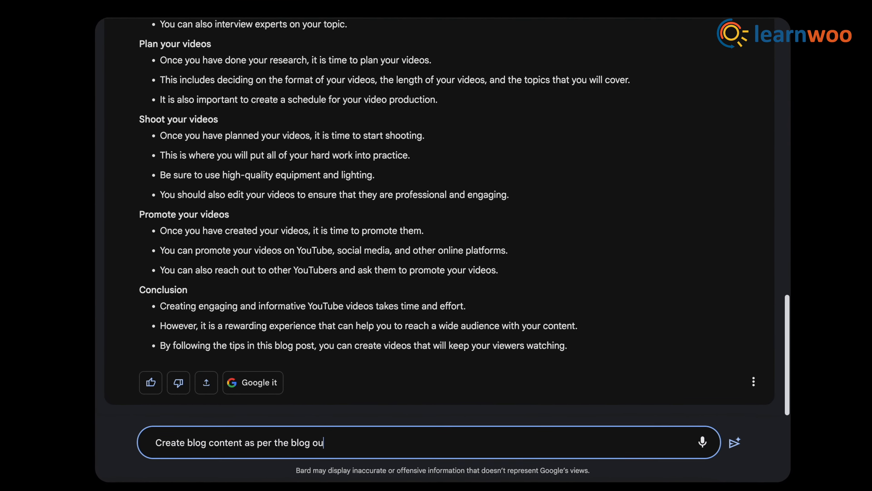
type("e")
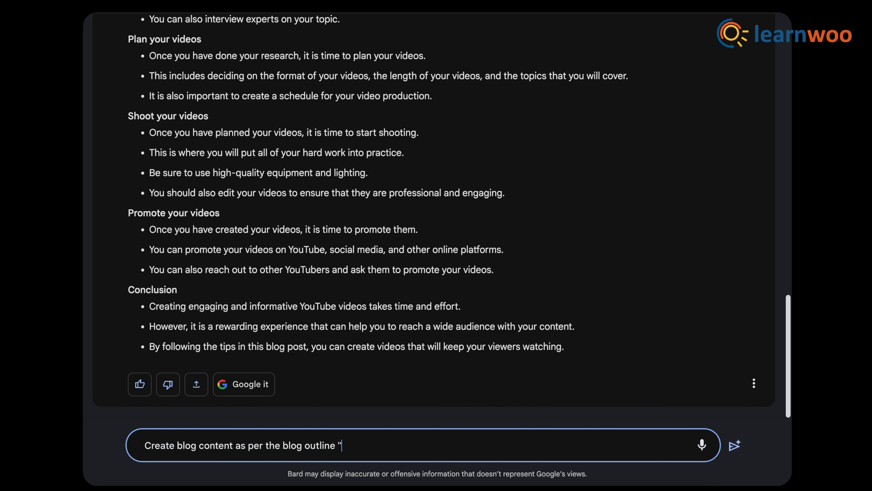
type(" \"")
key("ctrl+v")
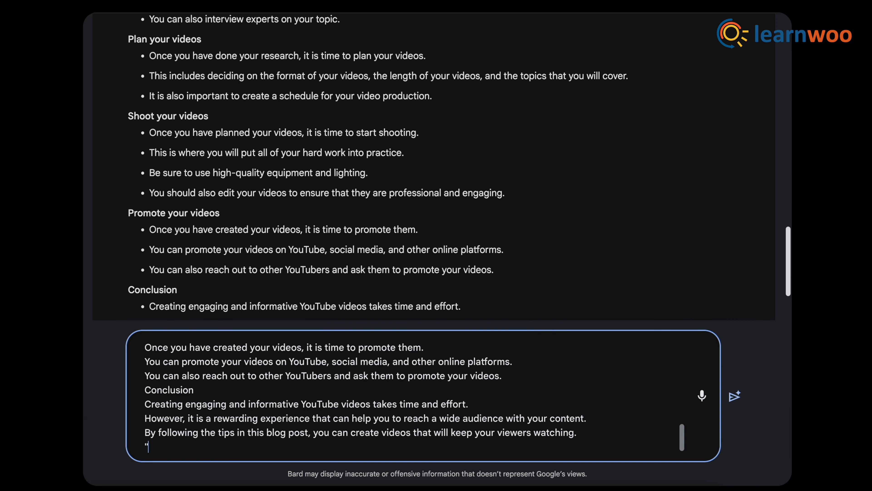
type("\"")
key("Return")
Step: Copy Bard's generated blog content into the Google Docs document, replacing the outline below the title
scroll(345, 247, "down", 3)
scroll(345, 247, "down", 5)
scroll(131, 217, "up", 10)
left_click_drag(130, 217, 270, 435)
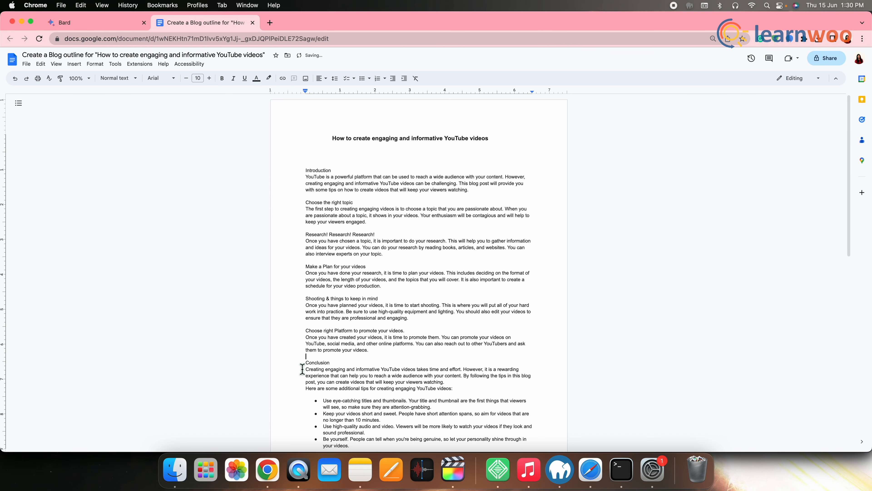
Step: Make the section headings bold, from "Choose right Platform to promote your videos" up to "Introduction"
left_click_drag(304, 330, 414, 330)
key("ctrl+b")
left_click_drag(304, 298, 388, 298)
key("ctrl+b")
left_click_drag(304, 265, 378, 266)
key("ctrl+b")
left_click_drag(304, 233, 370, 228)
key("ctrl+b")
left_click_drag(297, 194, 347, 194)
key("ctrl+b")
left_click_drag(297, 153, 329, 162)
key("ctrl+b")
Step: Number the headings between the introduction and the conclusion from 1 to 5, starting with "Choose the right topic"
left_click(316, 222)
left_click(288, 185)
type("1.")
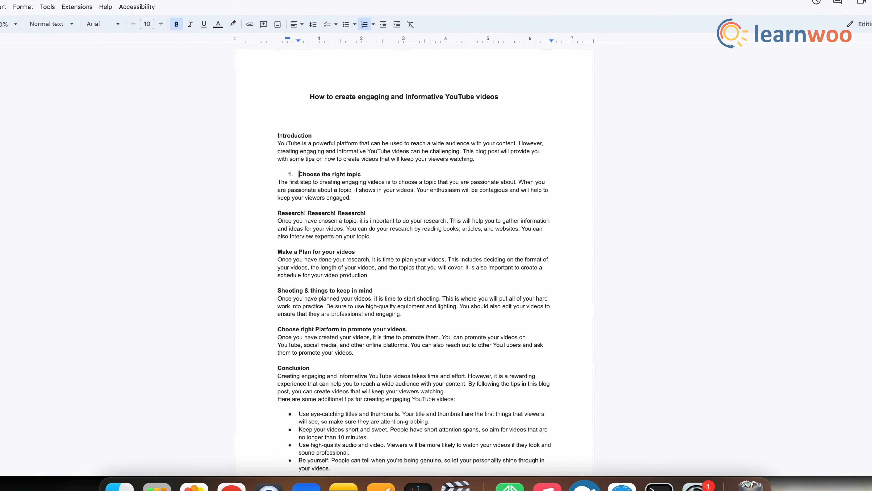
left_click(278, 213)
type("2.")
left_click(278, 251)
type("3.")
left_click(267, 287)
type("4.")
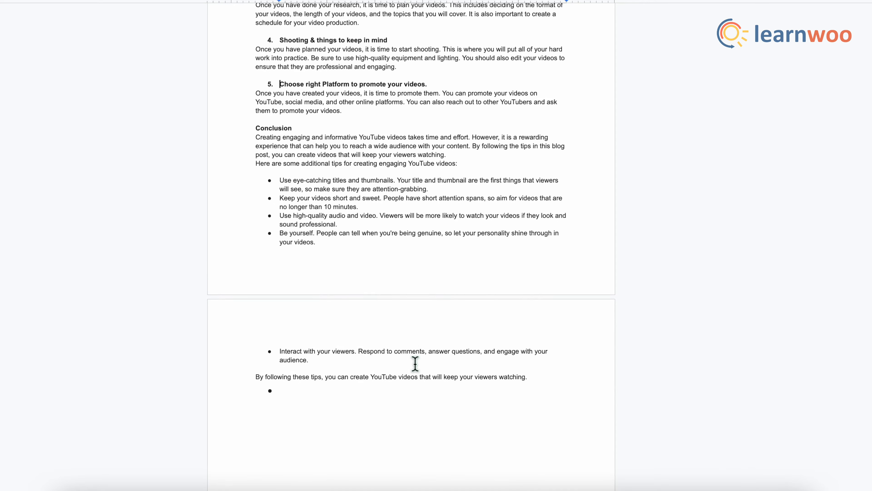
scroll(348, 352, "up", 10)
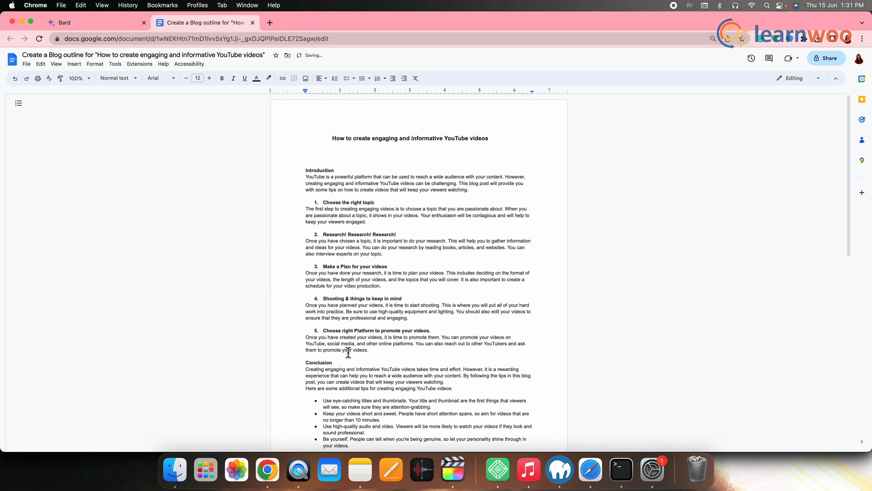
scroll(467, 358, "down", 3)
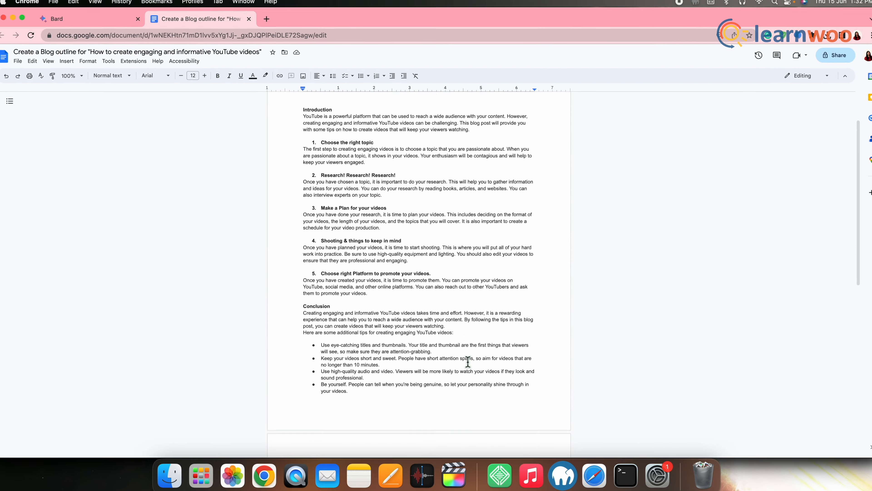
scroll(465, 354, "up", 3)
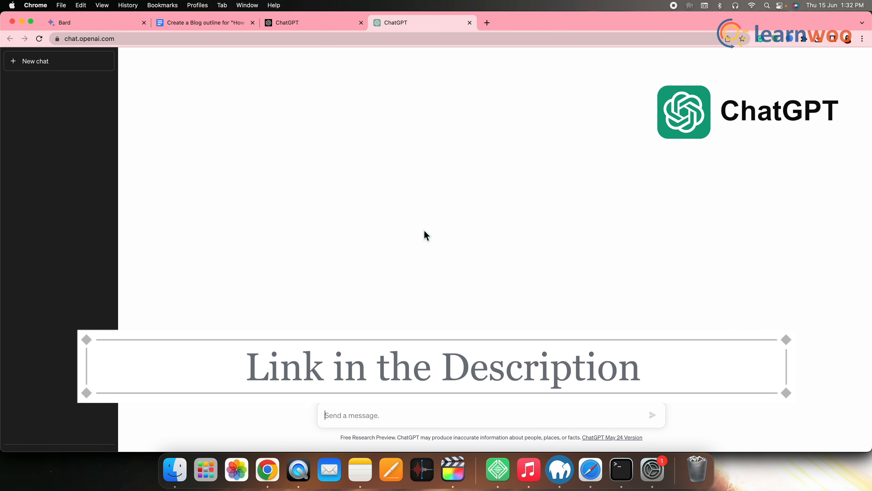
Step: Switch to ChatGPT and submit the prompt "Make the title SEO Optimized" followed by the quoted title "How to create engaging and informative YouTube videos"
type("Make the title SEO Optimized \"")
type("How to create engaging and informative YouTube videos")
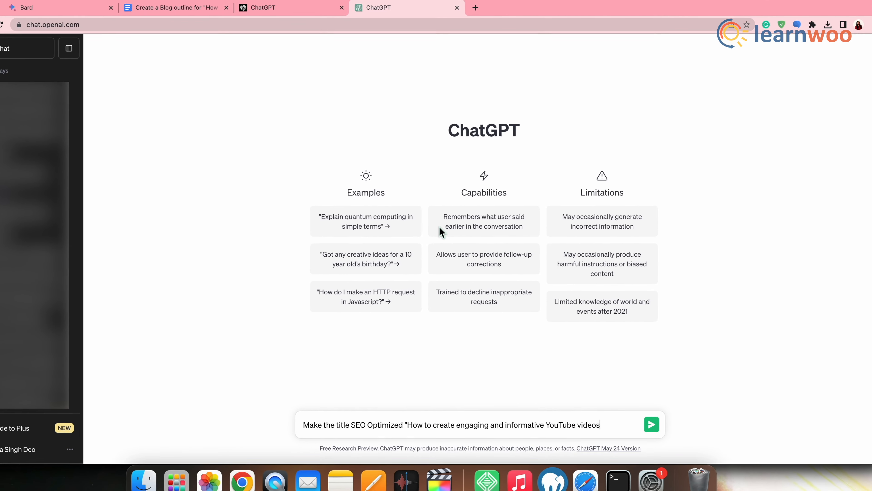
type("\"")
key("Return")
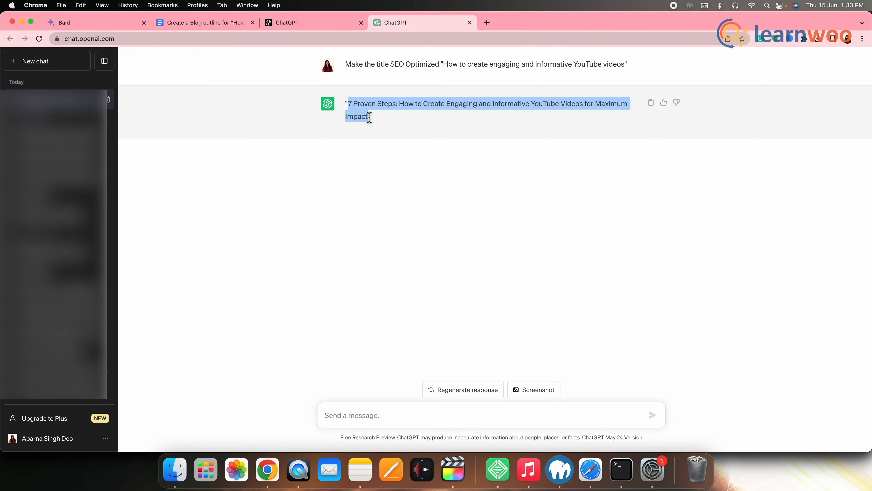
Step: Replace the Google Docs title with ChatGPT's suggestion without "7 Proven Steps:", giving "How to Create Engaging and Informative YouTube Videos for Maximum Impact?"
left_click(202, 22)
type("7 Proven Steps: How to Create Engaging and Informative YouTube Videos for Maximum Impact")
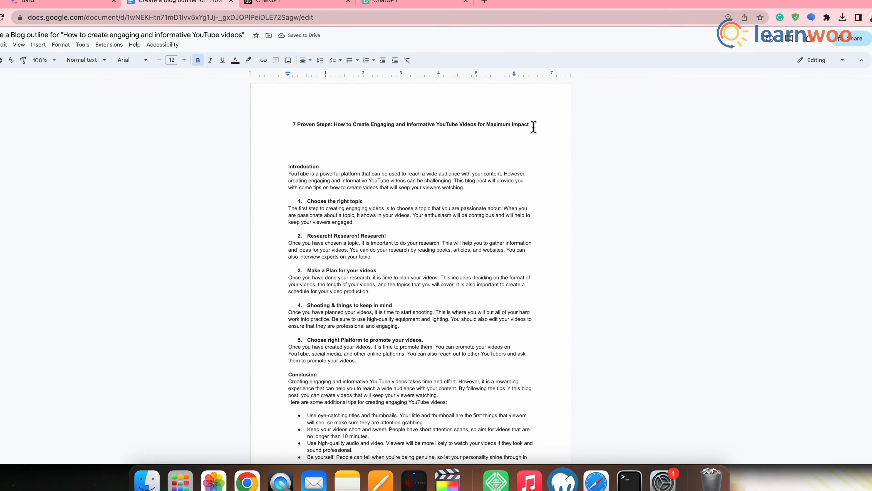
left_click_drag(293, 125, 331, 124)
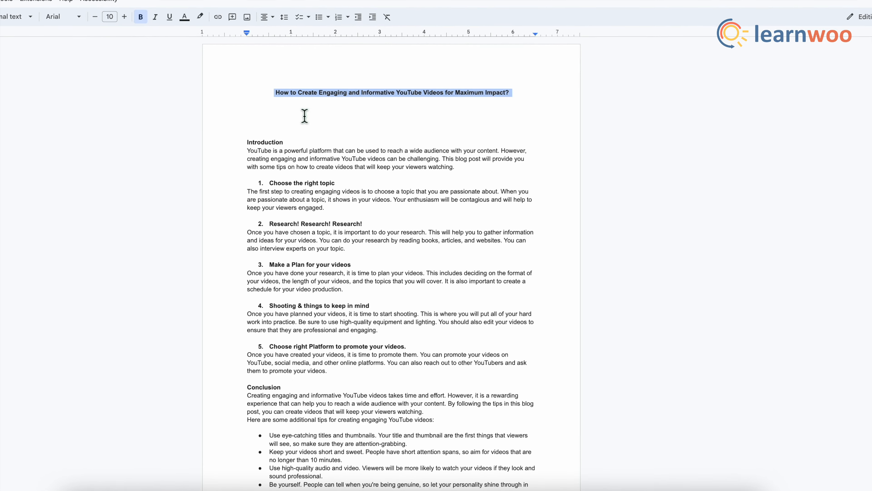
left_click(177, 22)
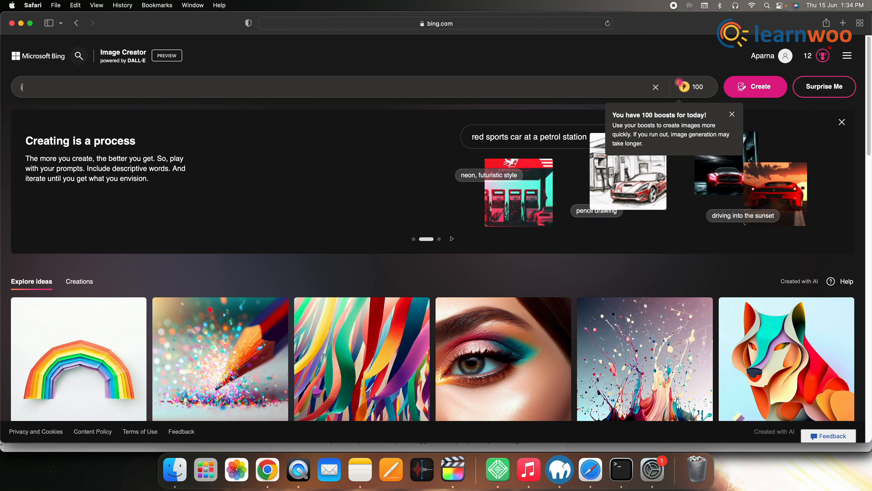
Step: Generate images in Bing Image Creator from the prompt "illustration of Choose the right topic"
type("ustration")
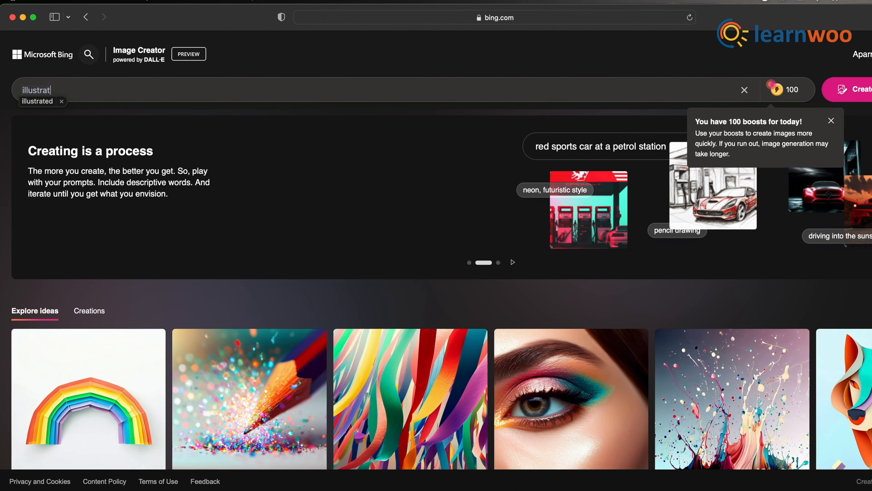
type(" of Choose the right topic")
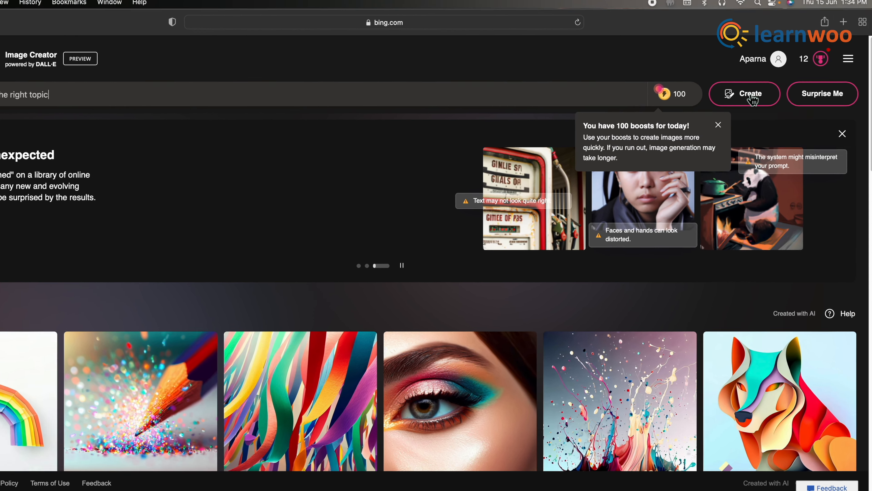
left_click(761, 91)
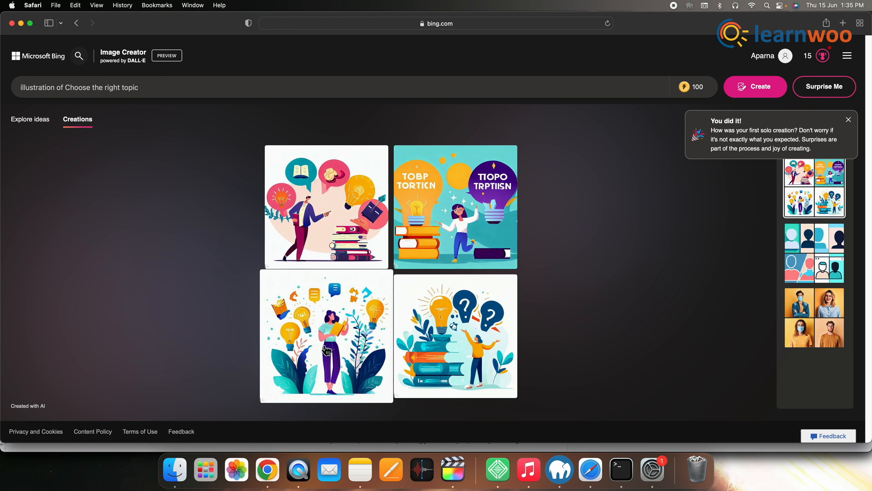
left_click(443, 337)
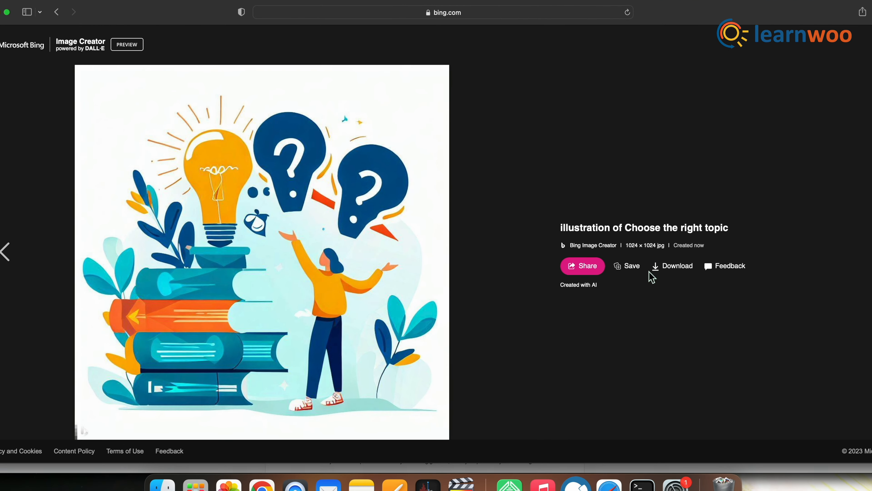
left_click(663, 266)
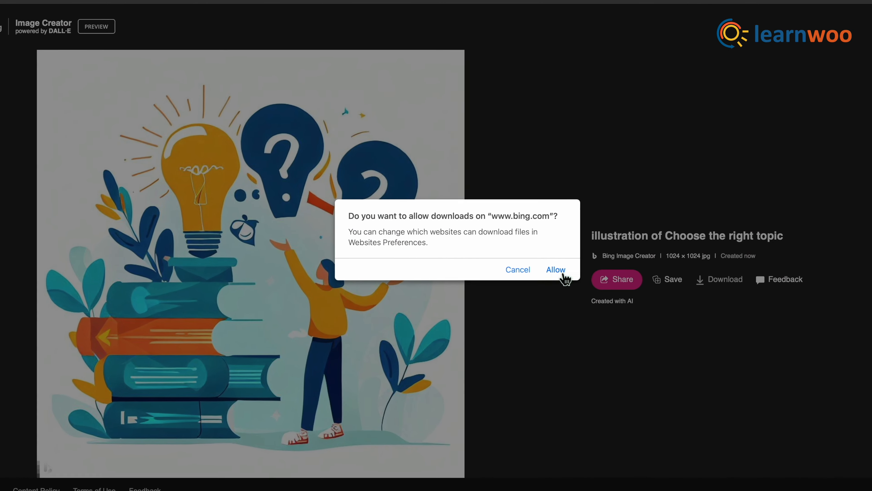
left_click(563, 274)
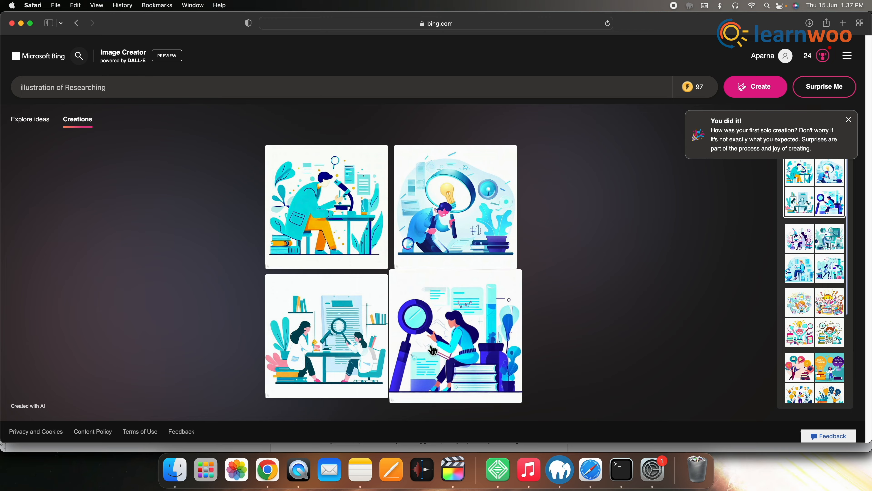
Step: Download the "illustration of Researching" image of the woman seated on books with a large magnifying glass
left_click(430, 349)
left_click(657, 267)
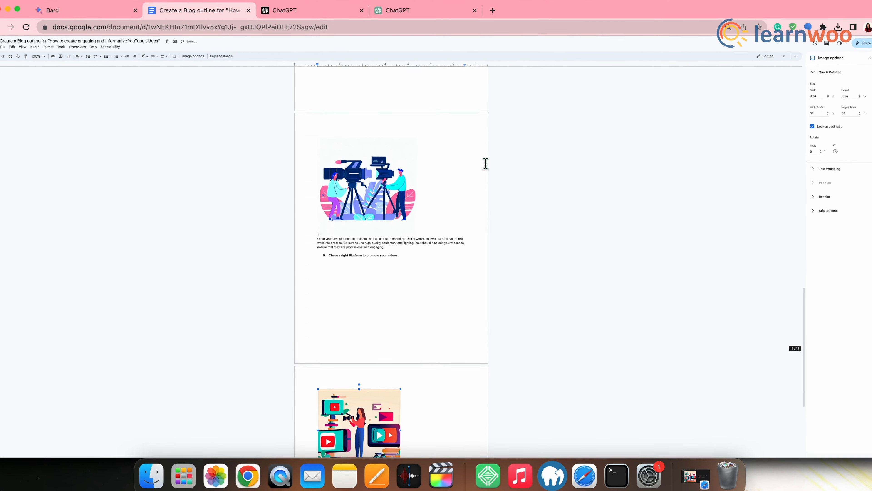
scroll(486, 164, "up", 10)
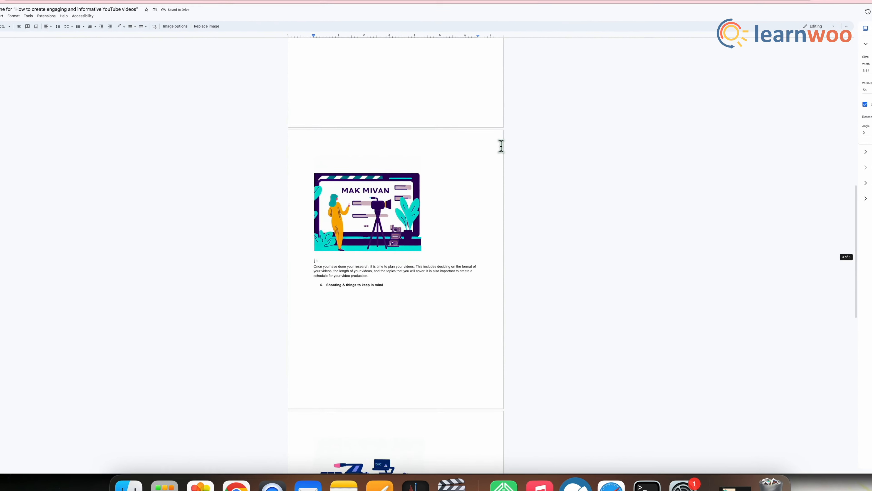